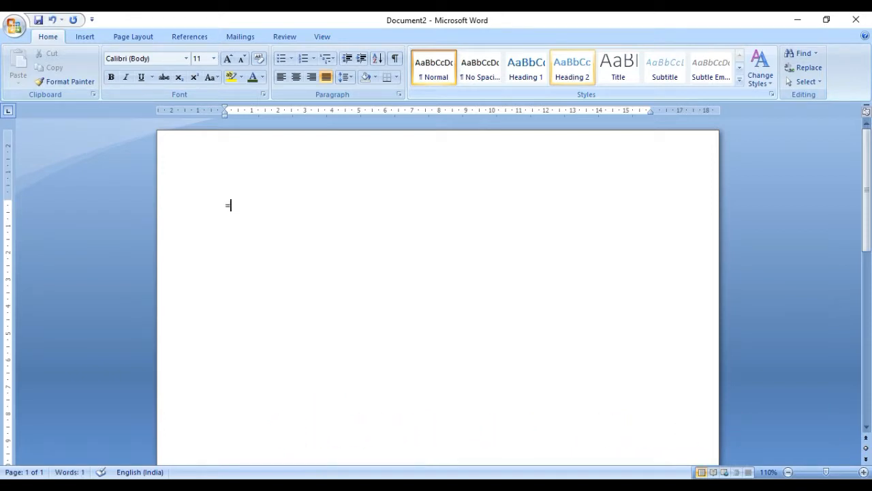
Generate sample text of three paragraphs with four sentences each using =rand(3,4)
{"action": "type", "text": "rand(3,4)"}
{"action": "key", "text": "Return"}
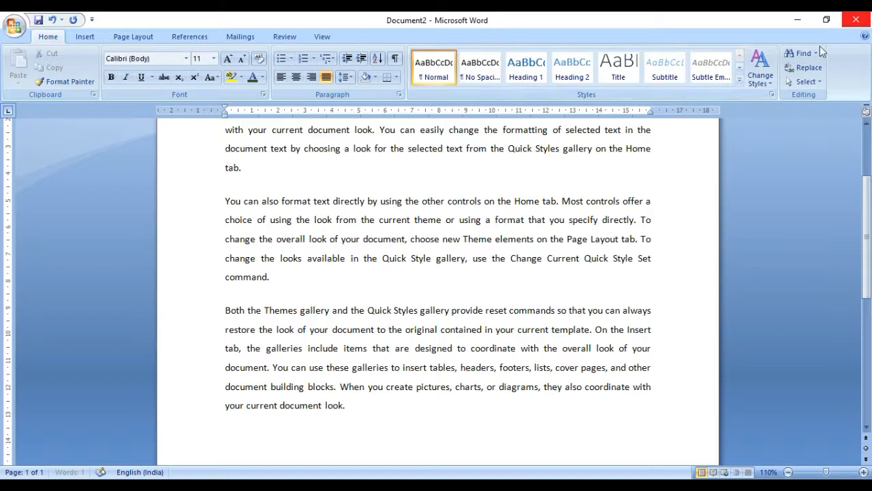
{"action": "scroll", "coordinate": [862, 145], "scroll_direction": "up", "scroll_amount": 4}
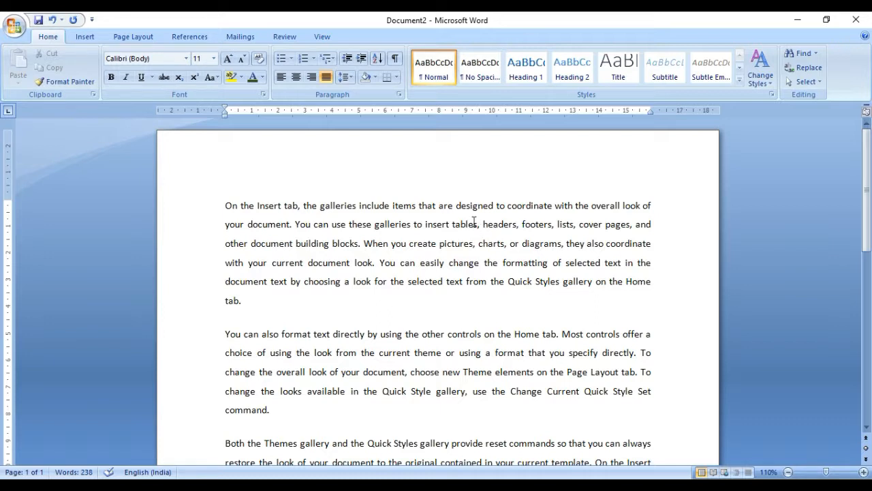
Introduce deliberate misspellings in the sample text, including "tablas" for "tables", "farmatting" for "formatting" and "Hame" for "Home"
{"action": "left_click", "coordinate": [473, 224]}
{"action": "key", "text": "BackSpace"}
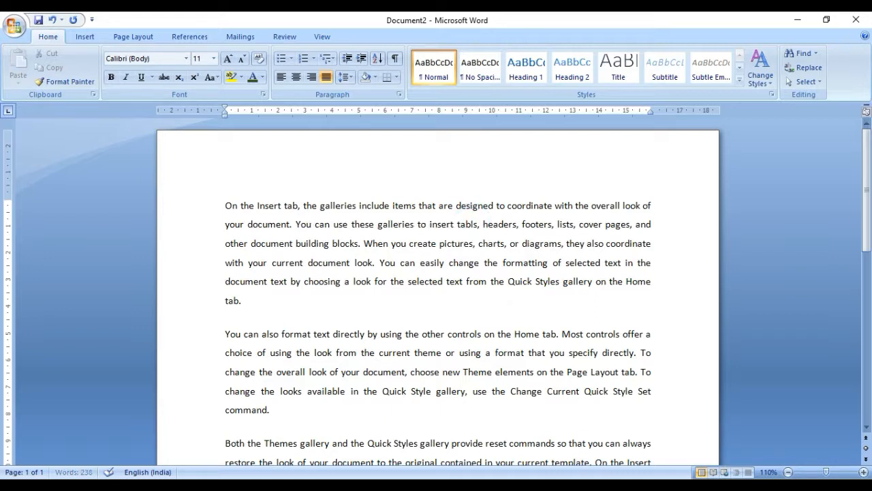
{"action": "type", "text": "a"}
{"action": "left_click", "coordinate": [531, 291]}
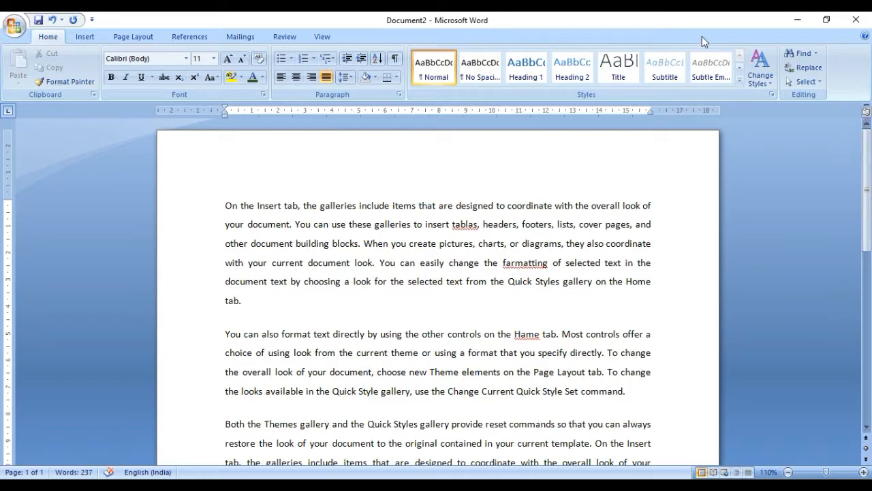
Examine the suggestions and correction options offered for the misspelled word "tablas" in the first paragraph
{"action": "right_click", "coordinate": [466, 225]}
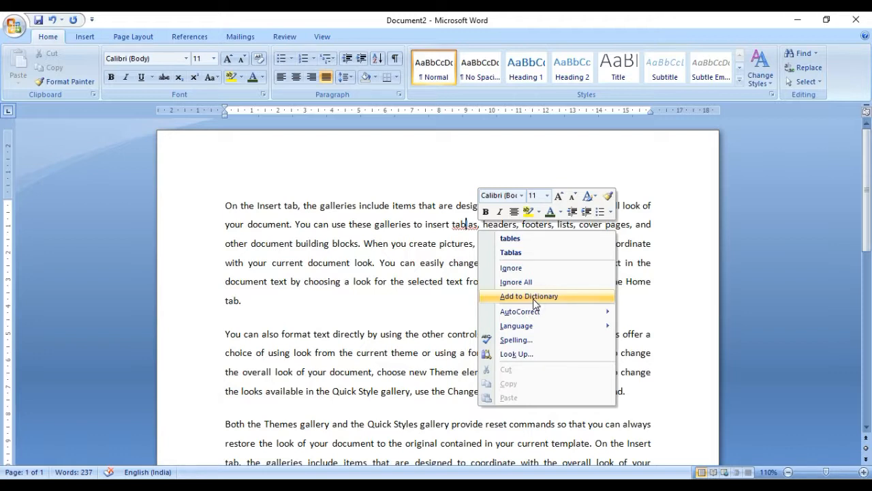
{"action": "mouse_move", "coordinate": [536, 313]}
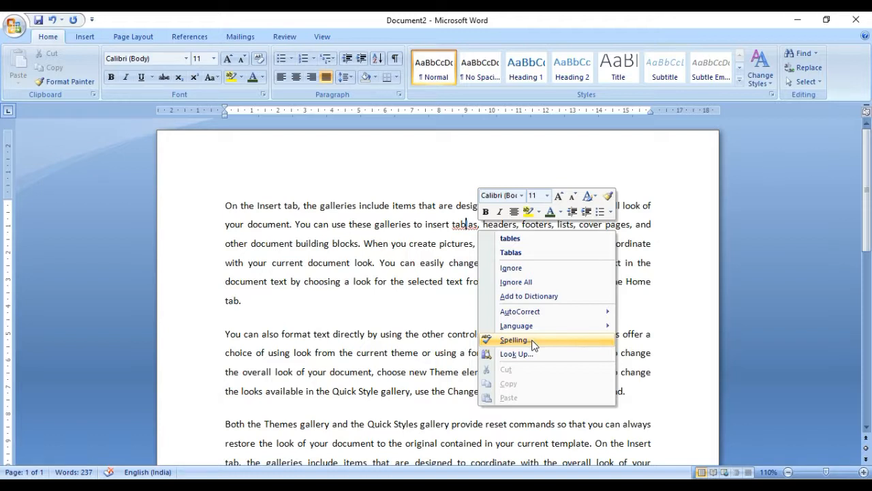
{"action": "left_click", "coordinate": [426, 256]}
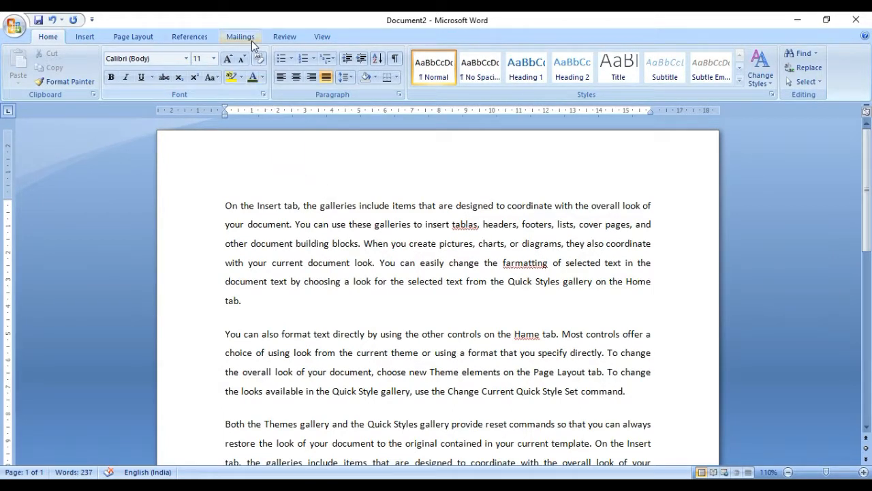
Run the spelling and grammar check, correcting the flagged words to "tables", "formatting", "Home", "insert" and "create"
{"action": "left_click", "coordinate": [284, 38]}
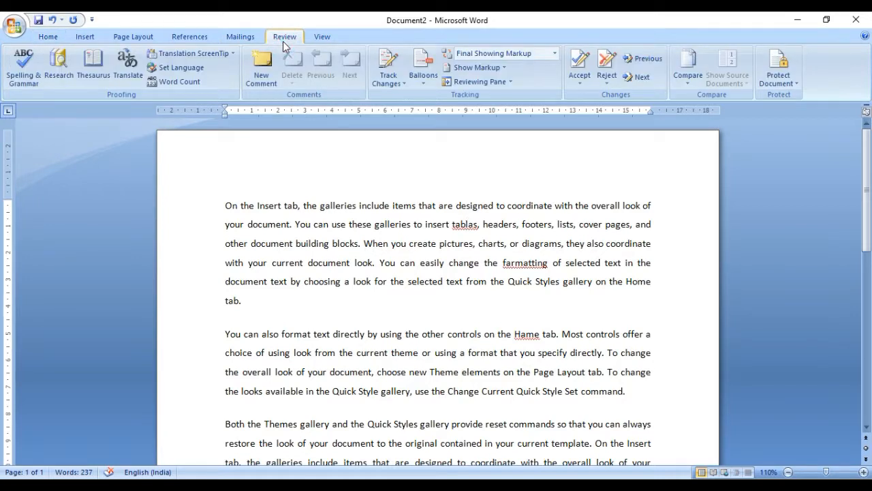
{"action": "left_click", "coordinate": [22, 79]}
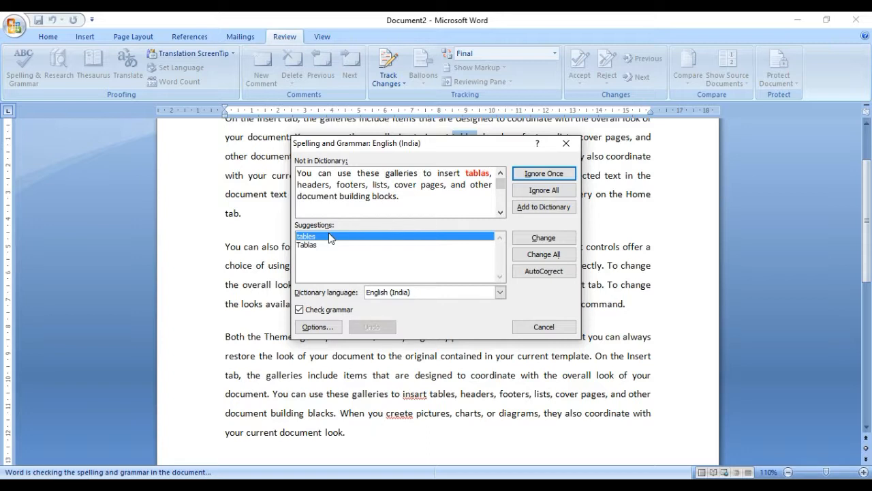
{"action": "left_click", "coordinate": [566, 239]}
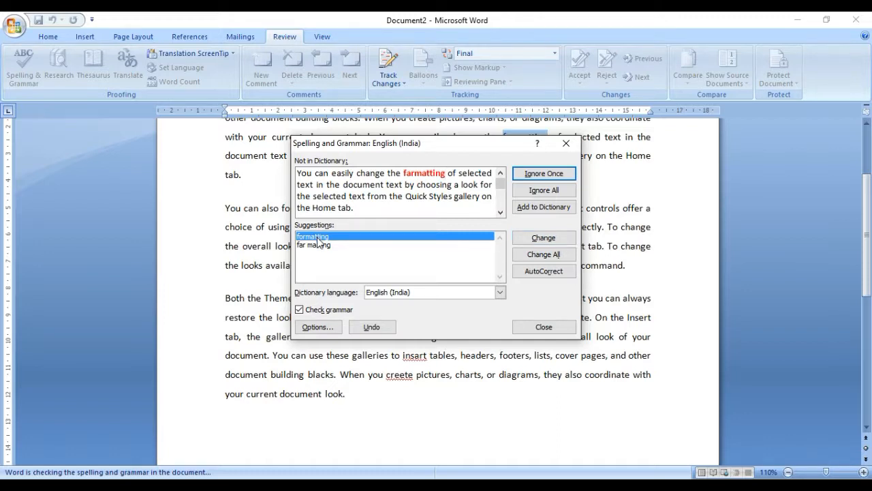
{"action": "left_click", "coordinate": [556, 240]}
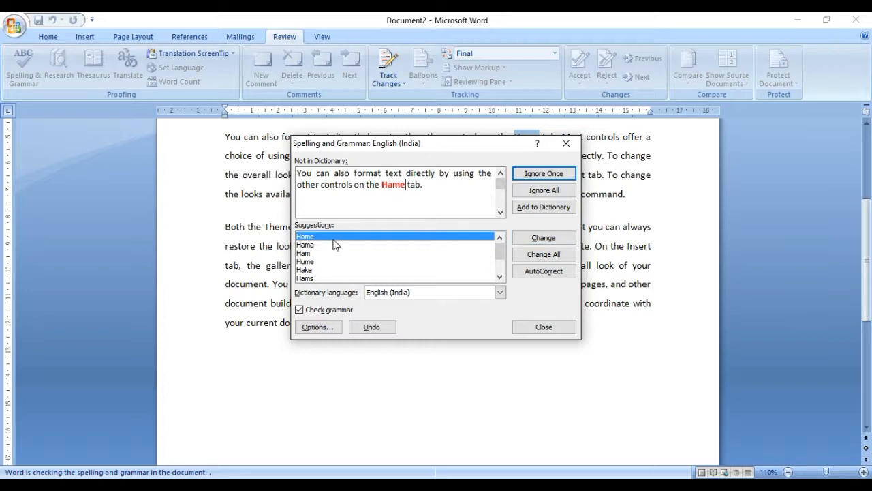
{"action": "left_click", "coordinate": [545, 239]}
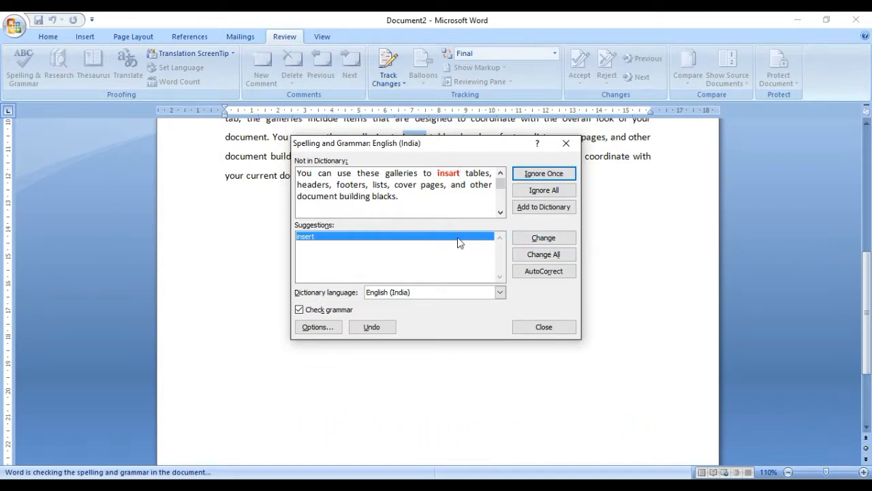
{"action": "left_click", "coordinate": [549, 244]}
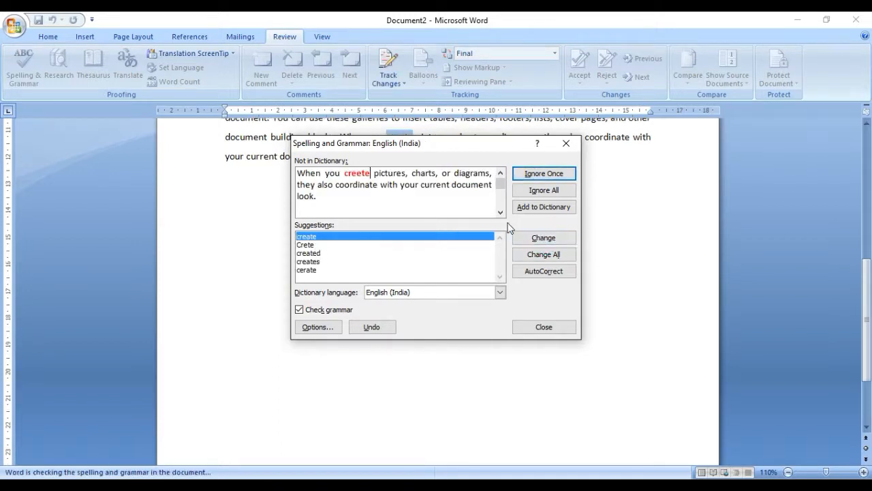
{"action": "left_click", "coordinate": [531, 237]}
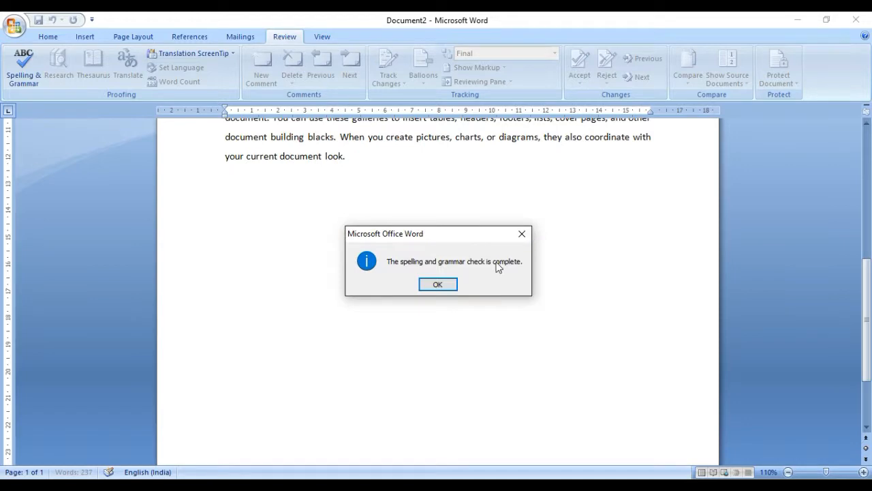
{"action": "left_click", "coordinate": [438, 282]}
Add "Tirunelveli" on a new line below the last paragraph and ignore it once in the spelling check
{"action": "scroll", "coordinate": [720, 234], "scroll_direction": "up", "scroll_amount": 5}
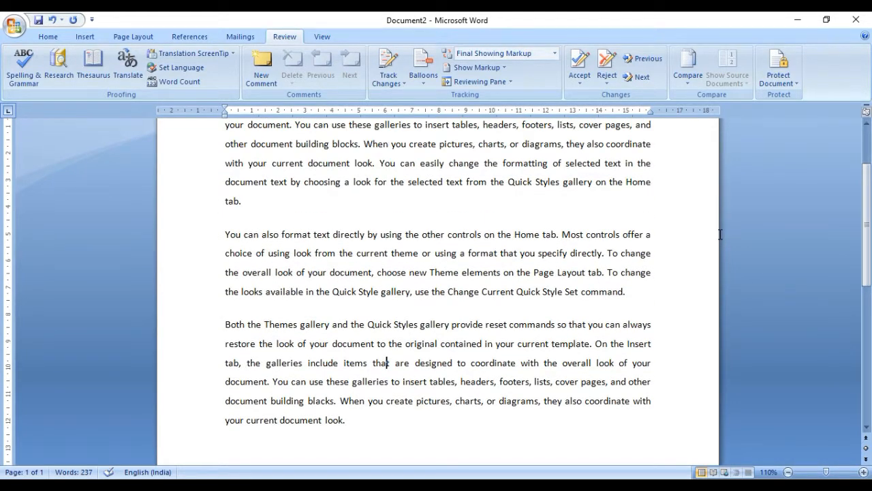
{"action": "scroll", "coordinate": [720, 234], "scroll_direction": "down", "scroll_amount": 1}
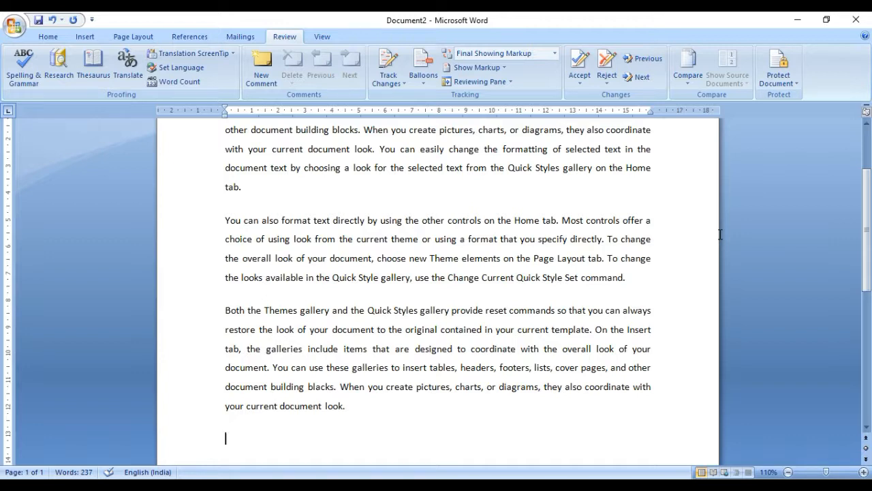
{"action": "type", "text": "Tirunelveli"}
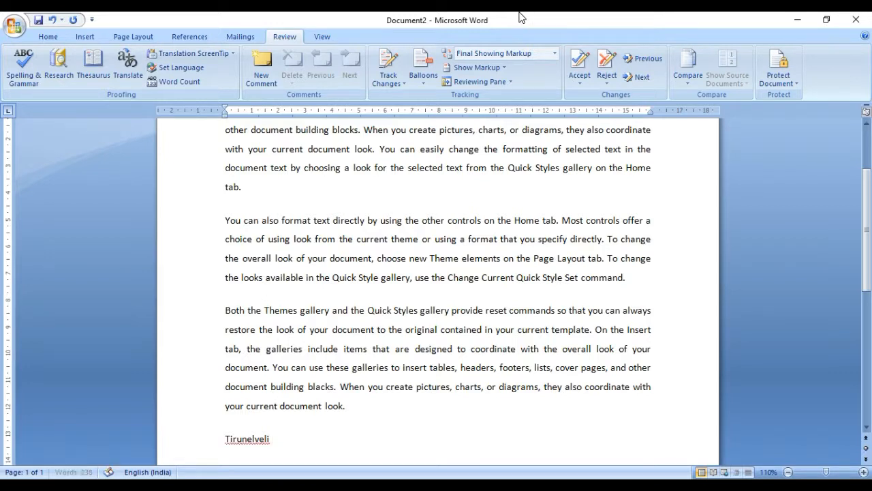
{"action": "left_click", "coordinate": [23, 68]}
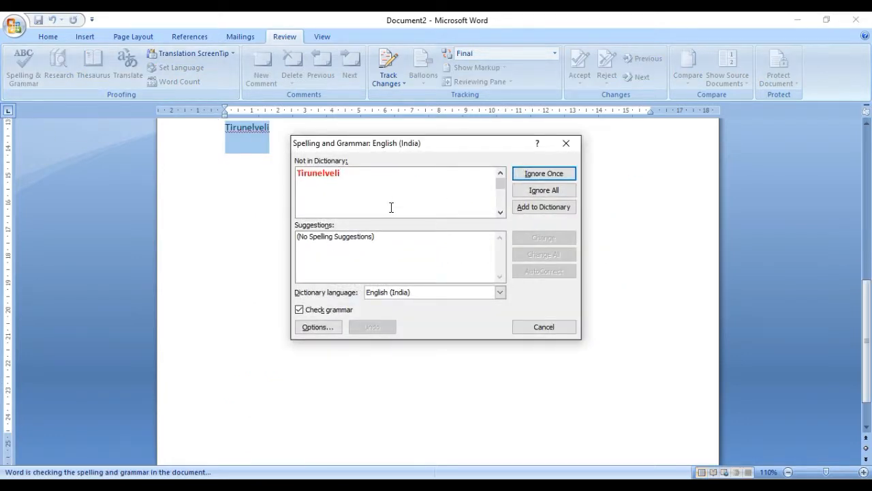
{"action": "left_click", "coordinate": [545, 175]}
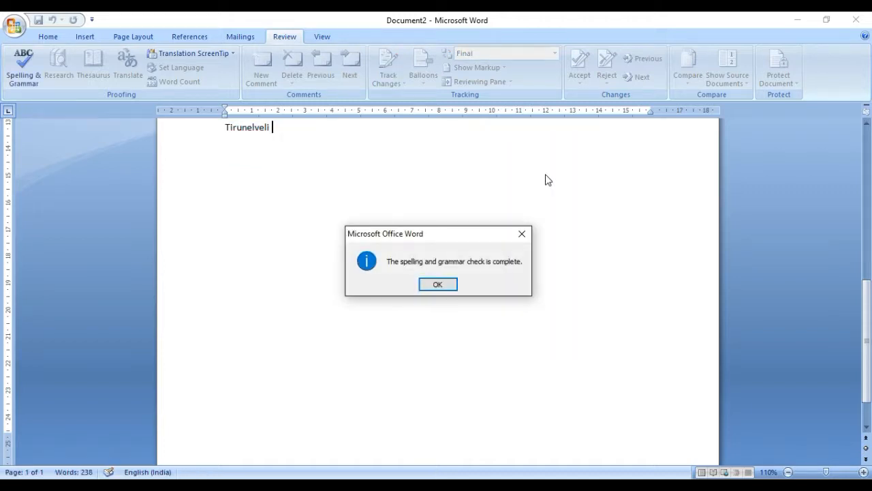
{"action": "left_click", "coordinate": [447, 286]}
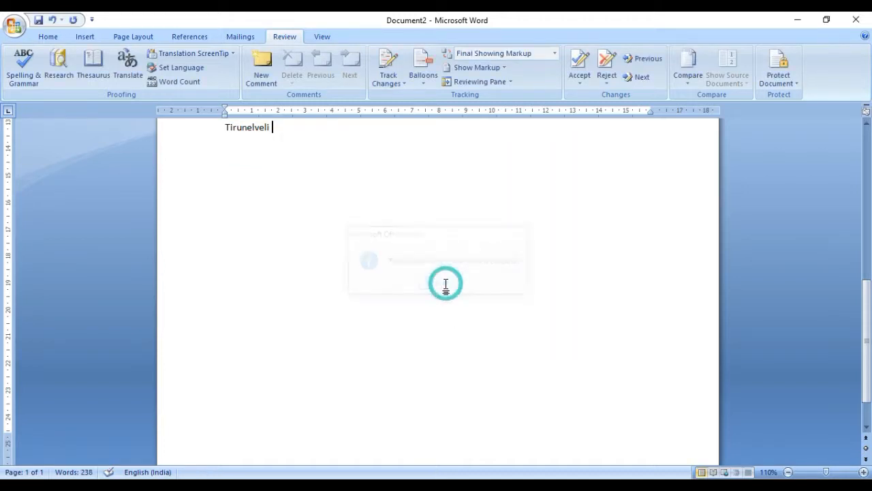
Enter "Tirunelveli" again on the next line and add it to the dictionary through the spelling check
{"action": "key", "text": "Return"}
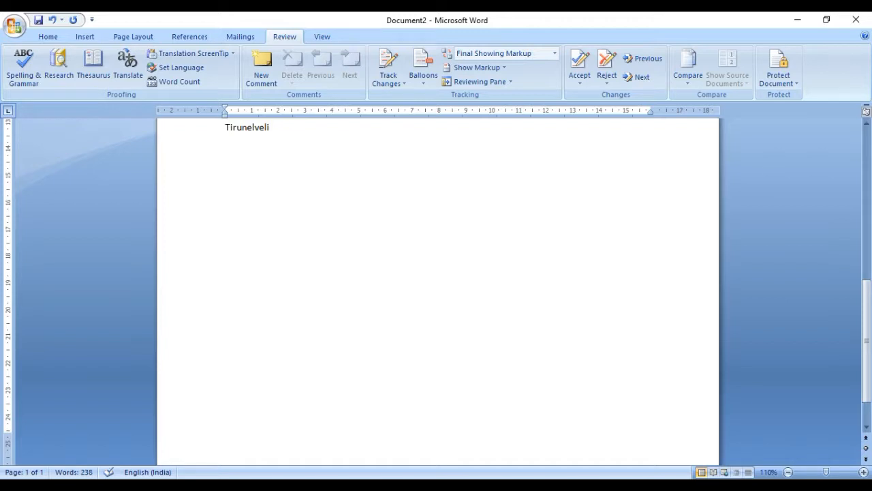
{"action": "type", "text": "Tirunelveli"}
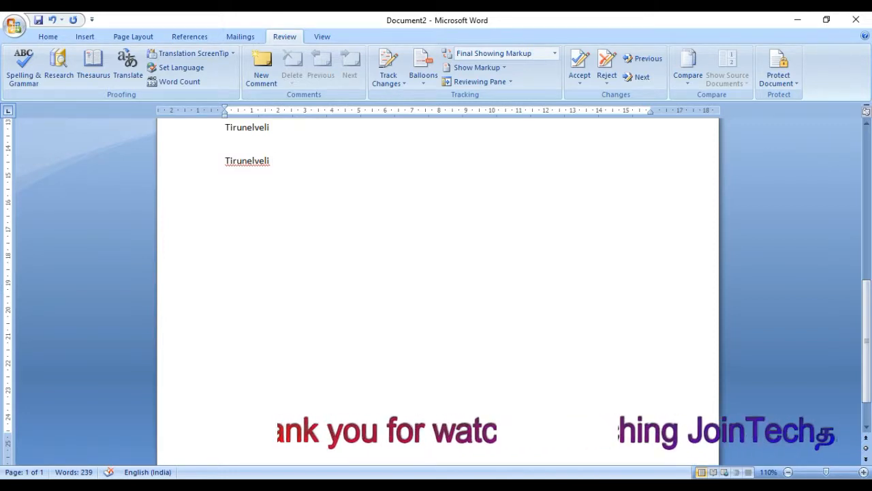
{"action": "left_click", "coordinate": [17, 68]}
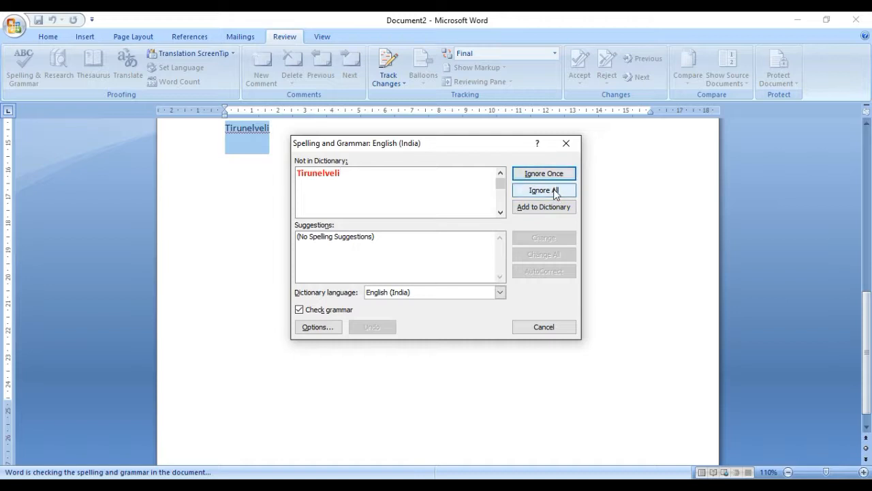
{"action": "left_click", "coordinate": [545, 209]}
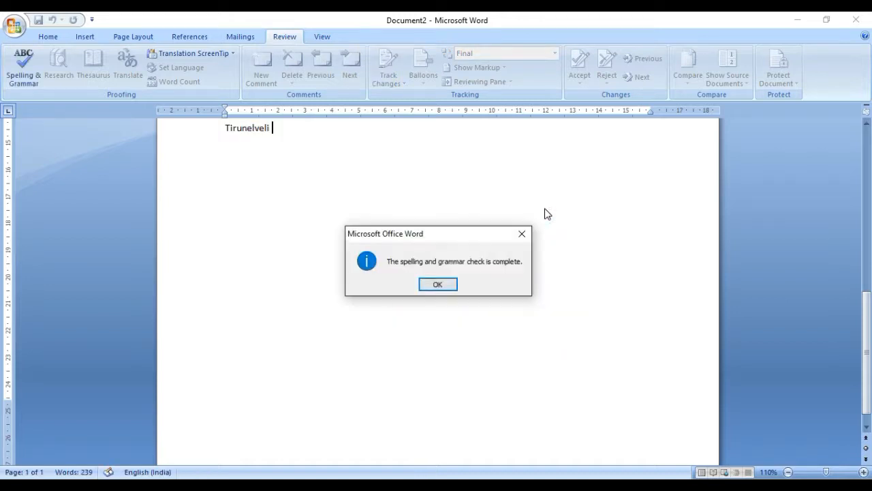
{"action": "left_click", "coordinate": [448, 282]}
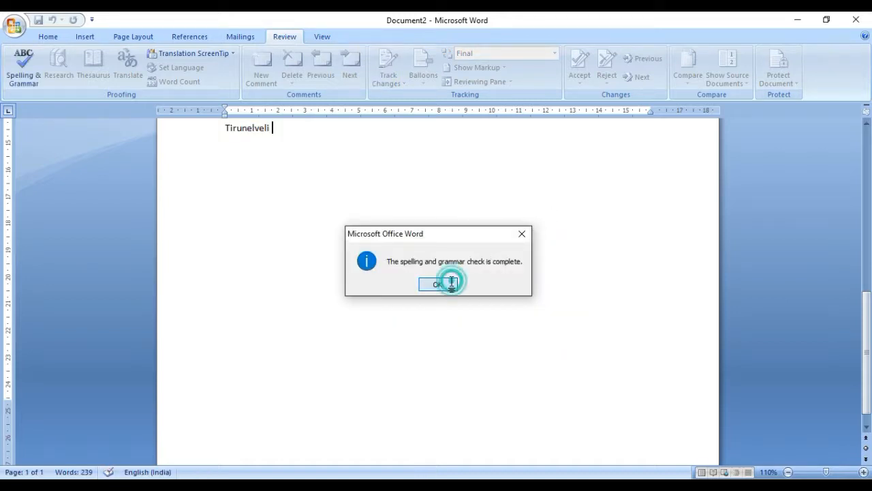
Enter "Tirunelveli" on a third line and rerun the spelling and grammar check on the document
{"action": "key", "text": "Return"}
{"action": "key", "text": "Return"}
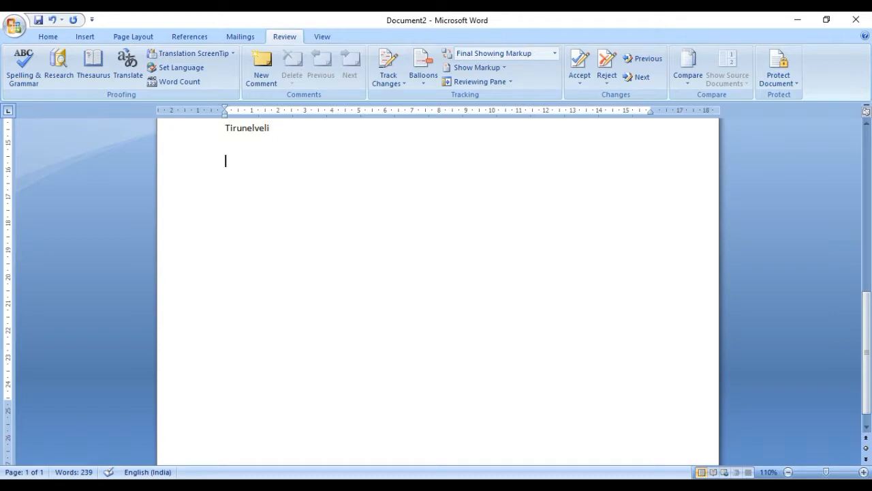
{"action": "type", "text": "Tirunelveli"}
{"action": "key", "text": "Return"}
{"action": "key", "text": "Return"}
{"action": "left_click", "coordinate": [867, 160]}
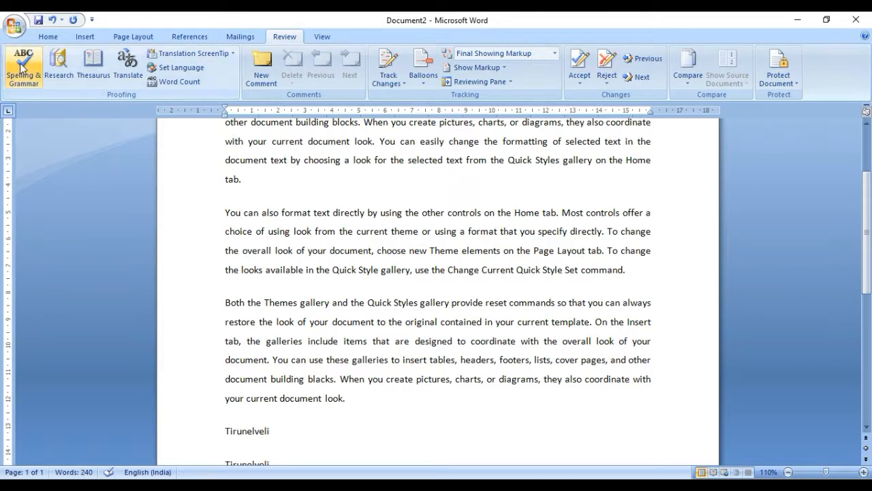
{"action": "left_click", "coordinate": [24, 68]}
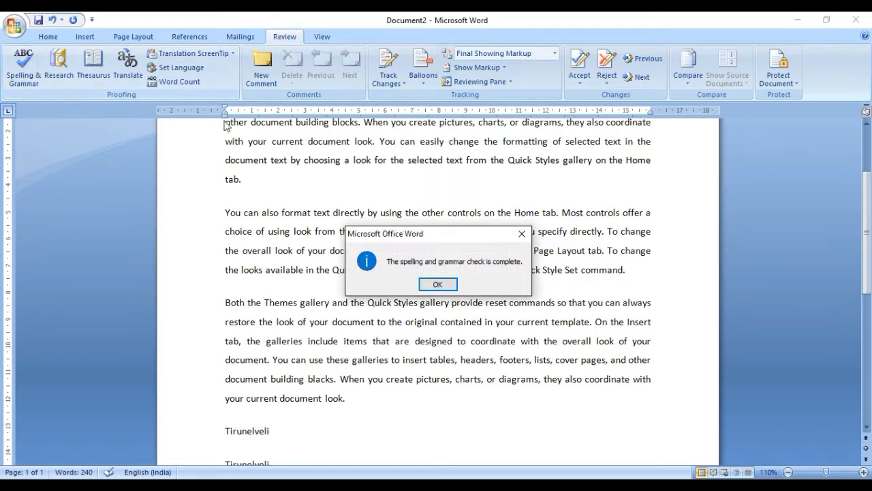
{"action": "left_click", "coordinate": [439, 285]}
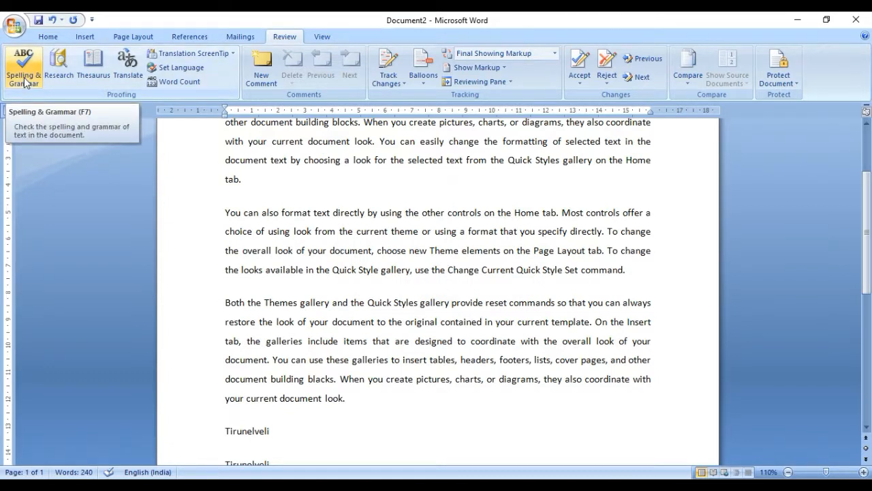
Misspell "text" as "taxt" in the second paragraph, then set AutoCorrect to replace it with "text" through the spelling check
{"action": "left_click", "coordinate": [323, 212]}
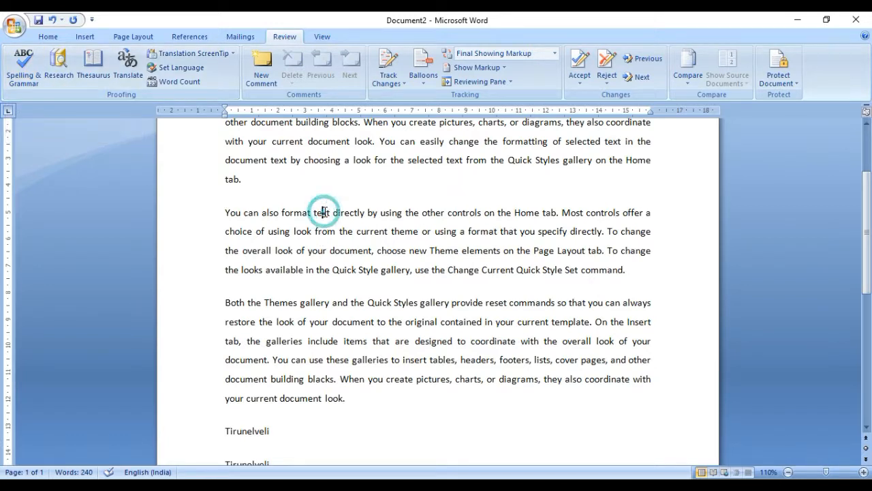
{"action": "key", "text": "BackSpace"}
{"action": "type", "text": "a"}
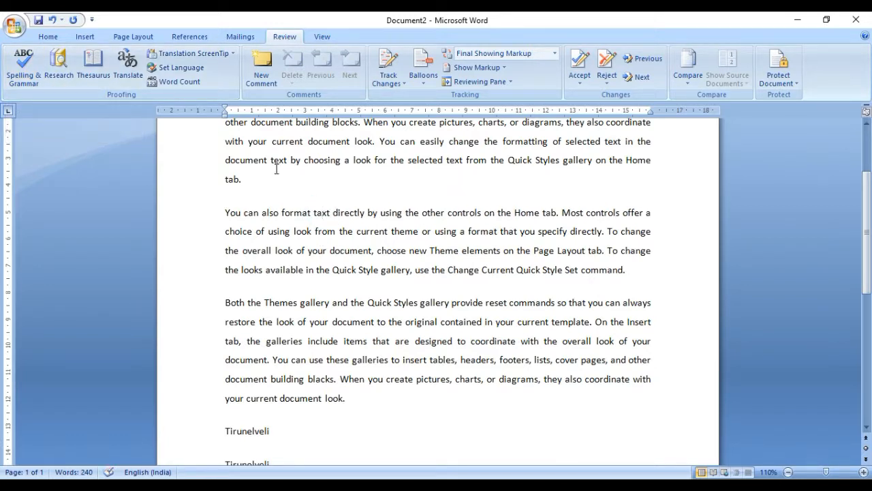
{"action": "left_click", "coordinate": [17, 70]}
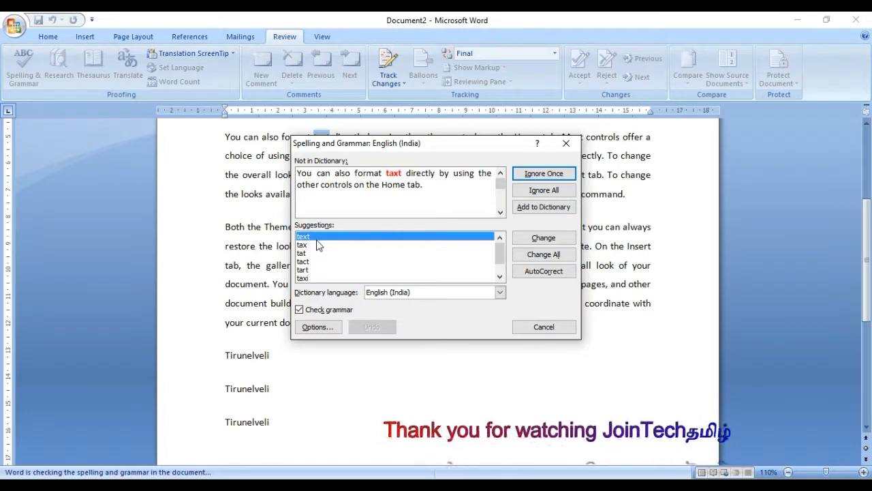
{"action": "left_click", "coordinate": [561, 272]}
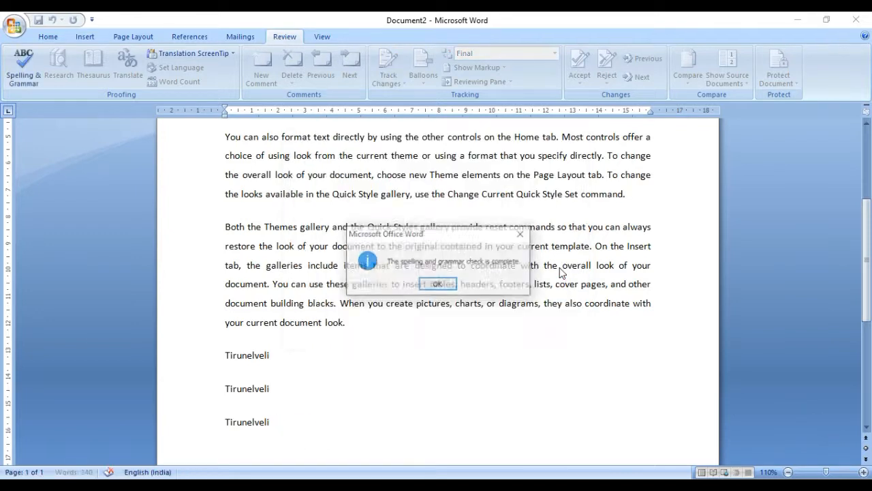
{"action": "left_click", "coordinate": [453, 284]}
Start a new line before the final period of the last paragraph and enter "taxt" to test AutoCorrect
{"action": "left_click", "coordinate": [280, 335]}
{"action": "key", "text": "Right"}
{"action": "key", "text": "Right"}
{"action": "key", "text": "Right"}
{"action": "key", "text": "Right"}
{"action": "key", "text": "Right"}
{"action": "key", "text": "Right"}
{"action": "key", "text": "Right"}
{"action": "key", "text": "Right"}
{"action": "key", "text": "Right"}
{"action": "key", "text": "Right"}
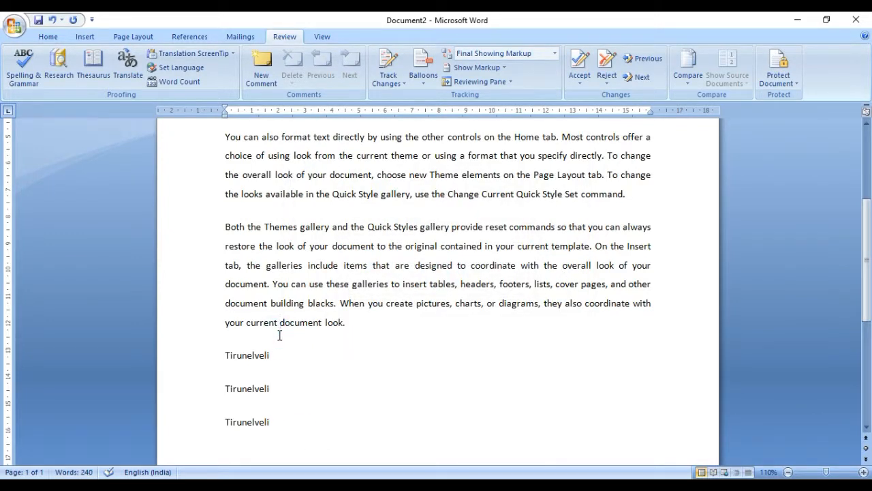
{"action": "key", "text": "Right"}
{"action": "key", "text": "Right"}
{"action": "key", "text": "Right"}
{"action": "key", "text": "Return"}
{"action": "type", "text": "taxt"}
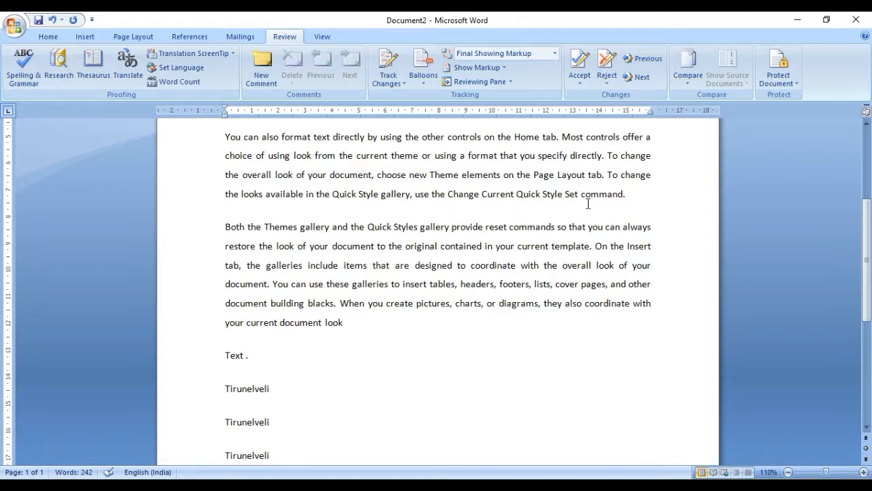
Search the document from the beginning for "format" and advance to its second occurrence, in the second paragraph
{"action": "left_click", "coordinate": [866, 139]}
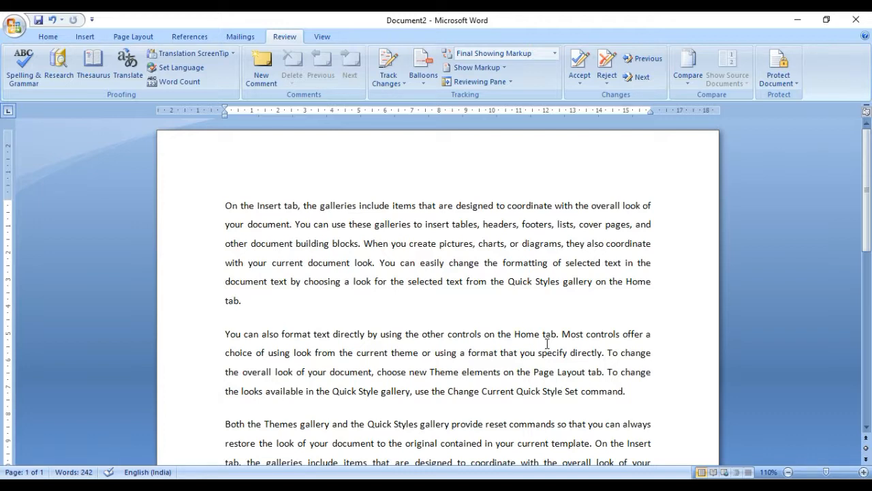
{"action": "key", "text": "ctrl+f"}
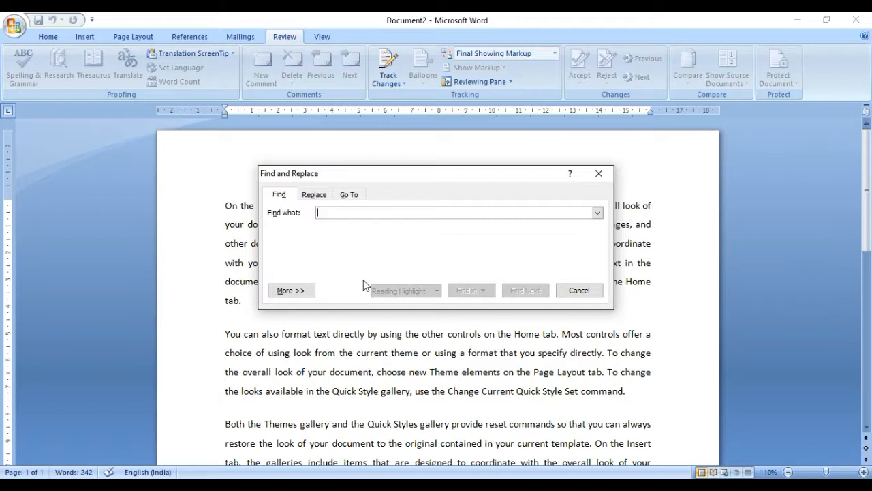
{"action": "type", "text": "format"}
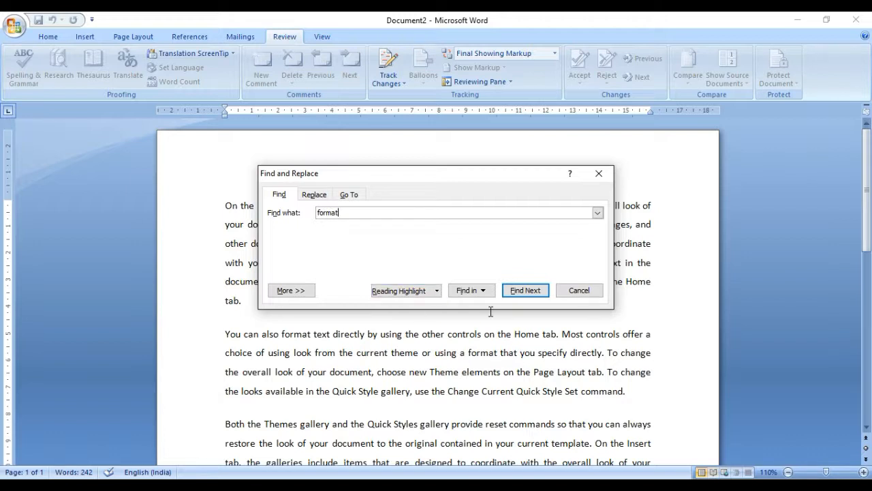
{"action": "left_click", "coordinate": [524, 290]}
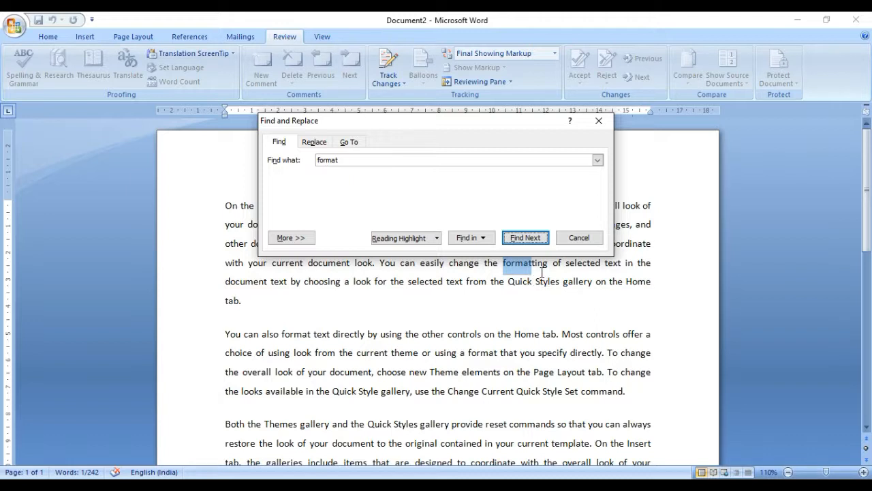
{"action": "left_click", "coordinate": [532, 243]}
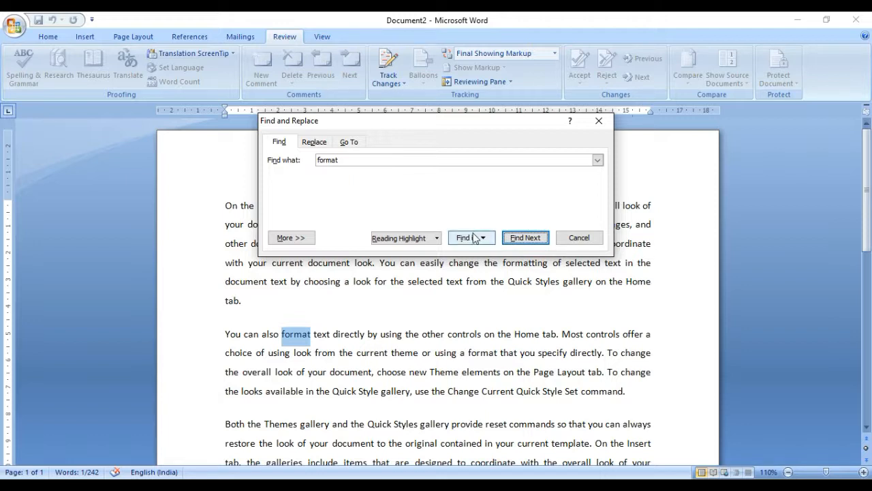
Expand the search options of Find and Replace clear of the text, and examine its Replace and Go To settings
{"action": "left_click", "coordinate": [306, 240]}
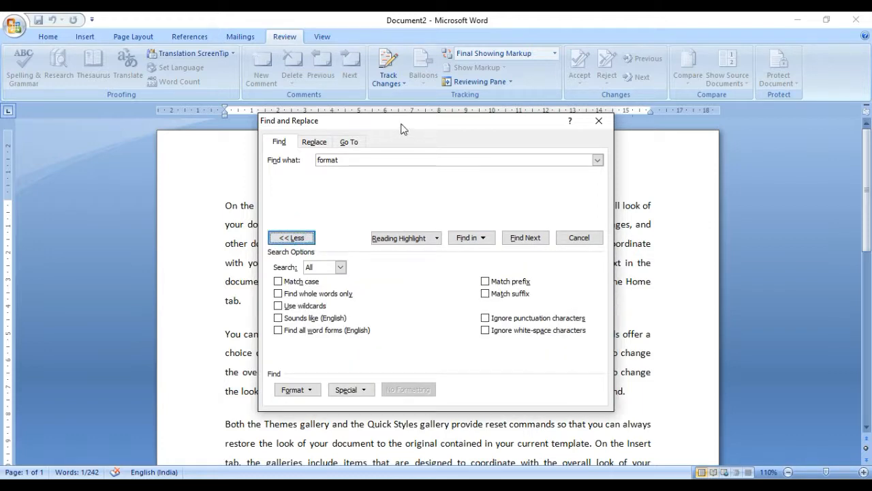
{"action": "left_click_drag", "start_coordinate": [402, 129], "coordinate": [605, 71]}
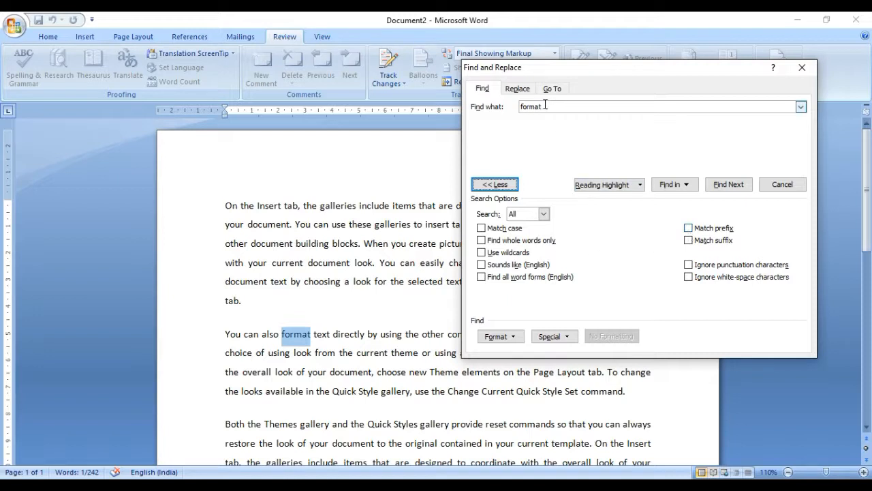
{"action": "left_click", "coordinate": [522, 91]}
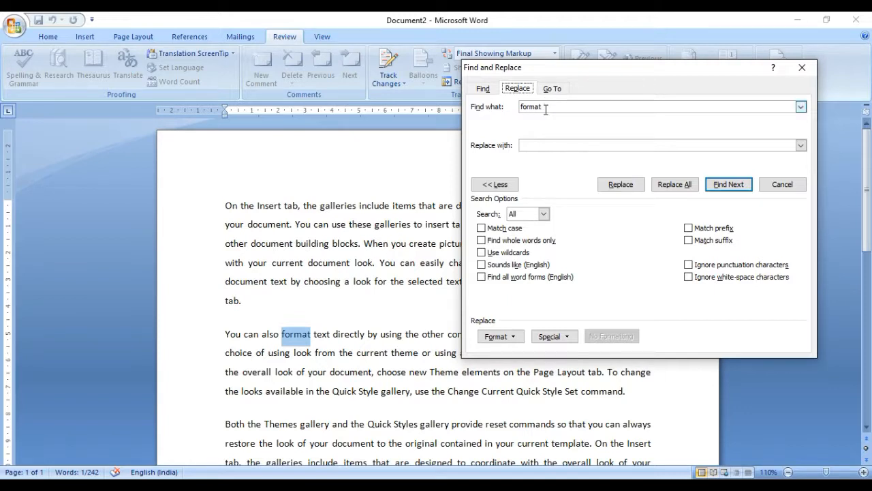
{"action": "left_click", "coordinate": [542, 147]}
{"action": "left_click", "coordinate": [553, 89]}
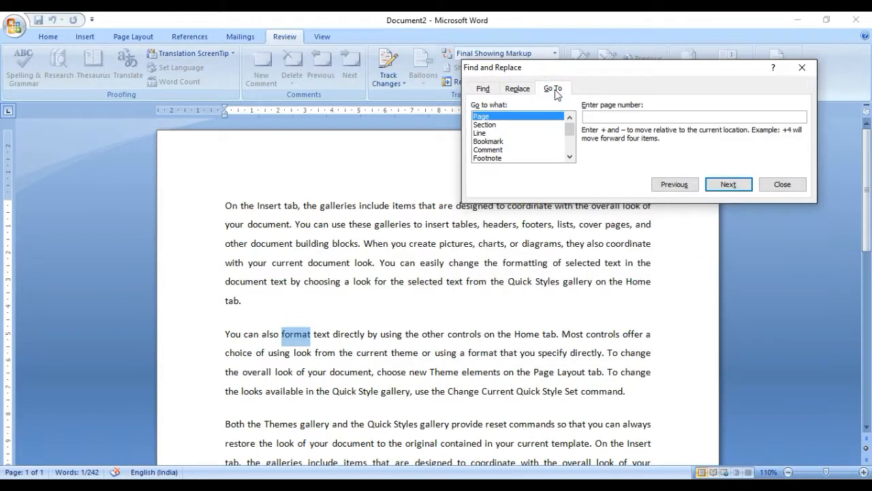